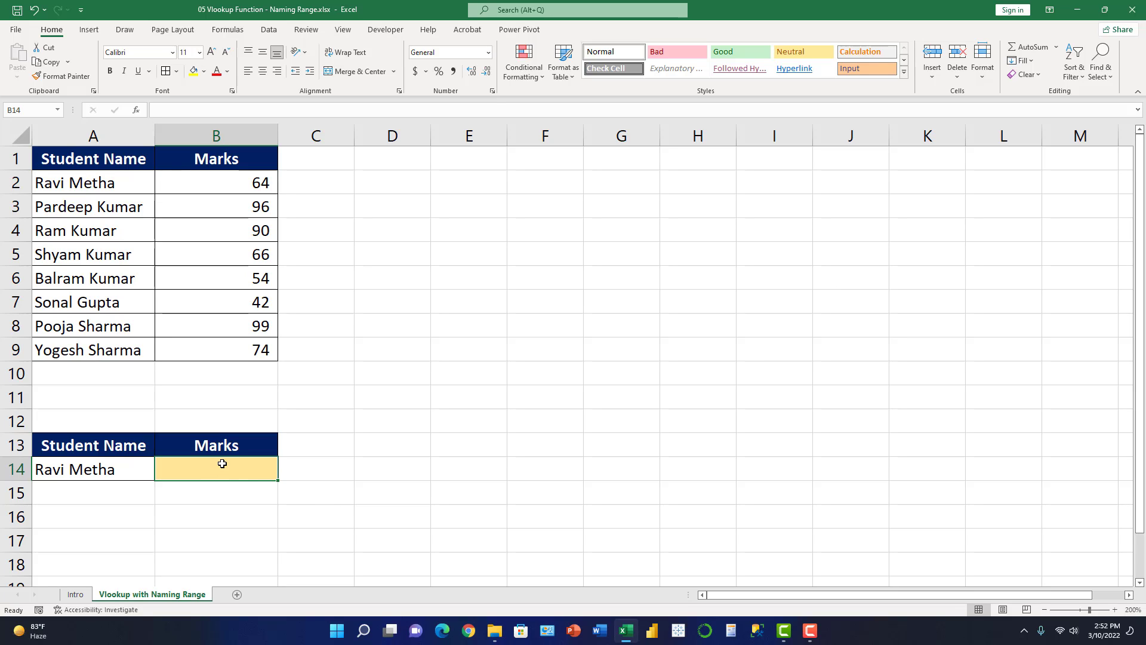
Enter =VLOOKUP($A$14,$A$1:$B$9,2,FALSE) in B14 so it returns the student's mark of 64.
text(=)
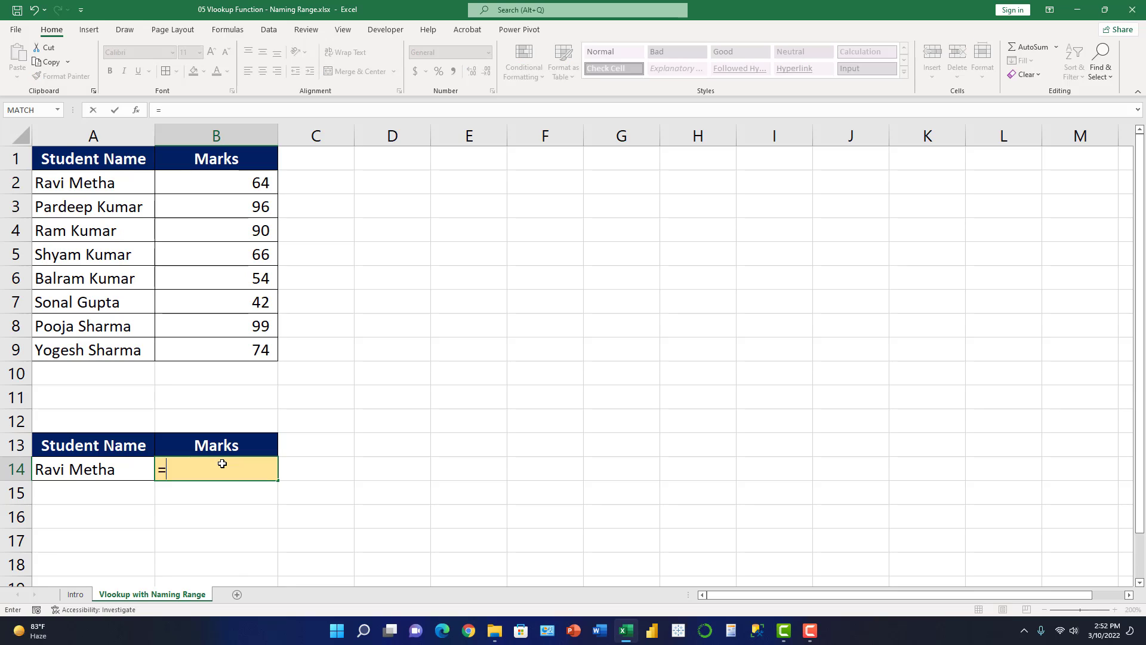
text(vloo)
key(Tab)
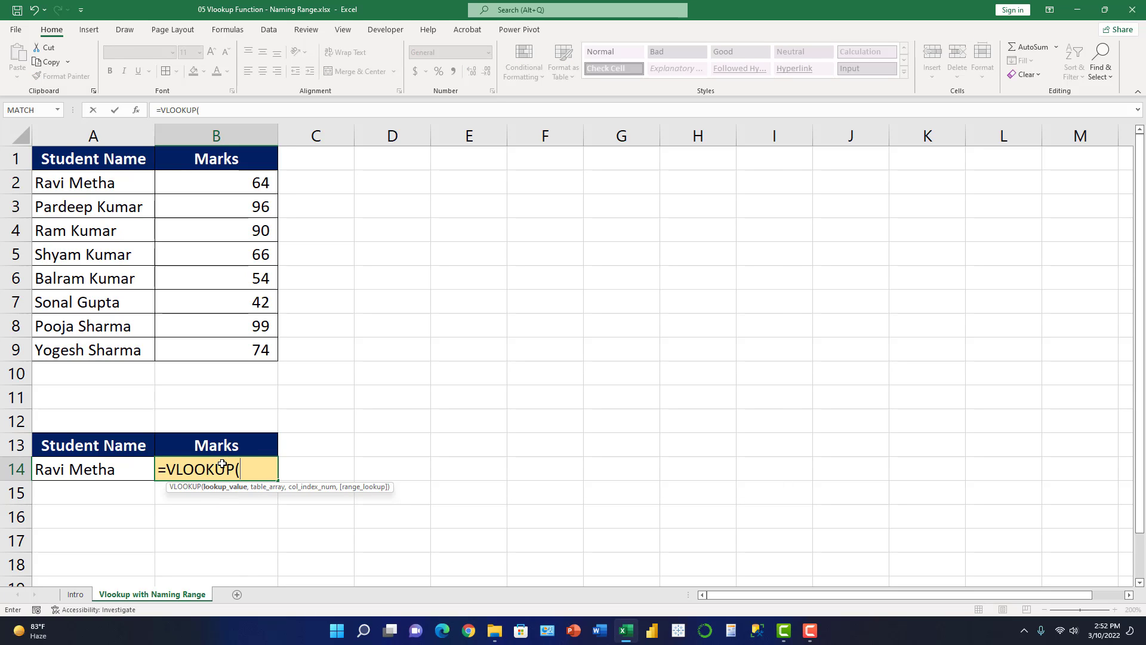
click(108, 471)
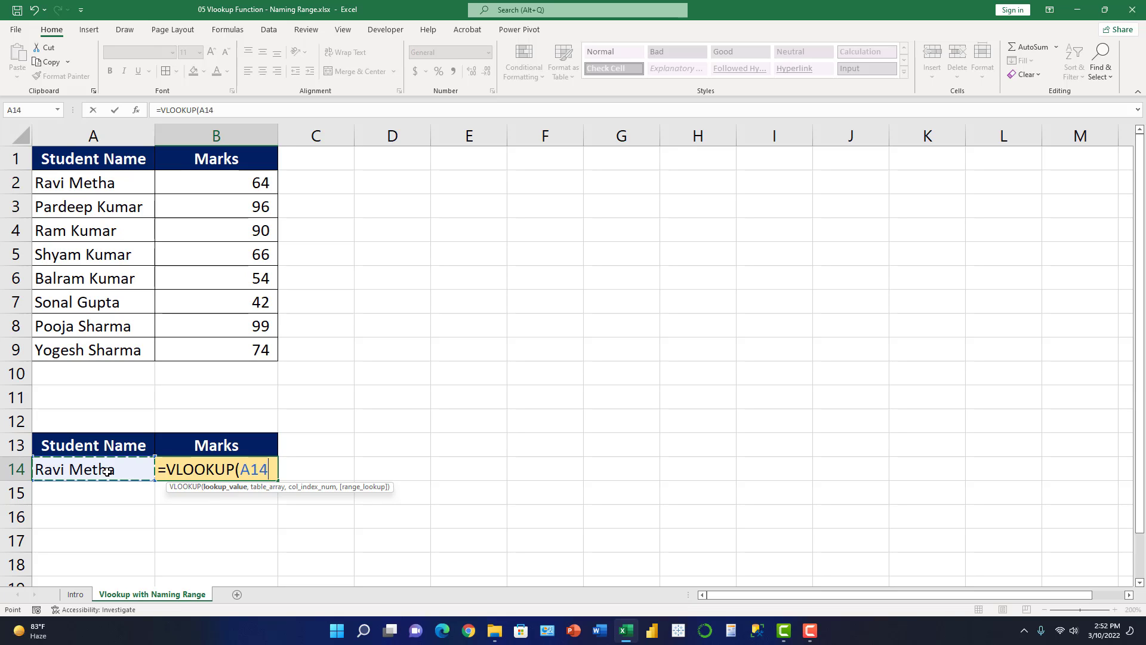
key(F4)
text($A$14,)
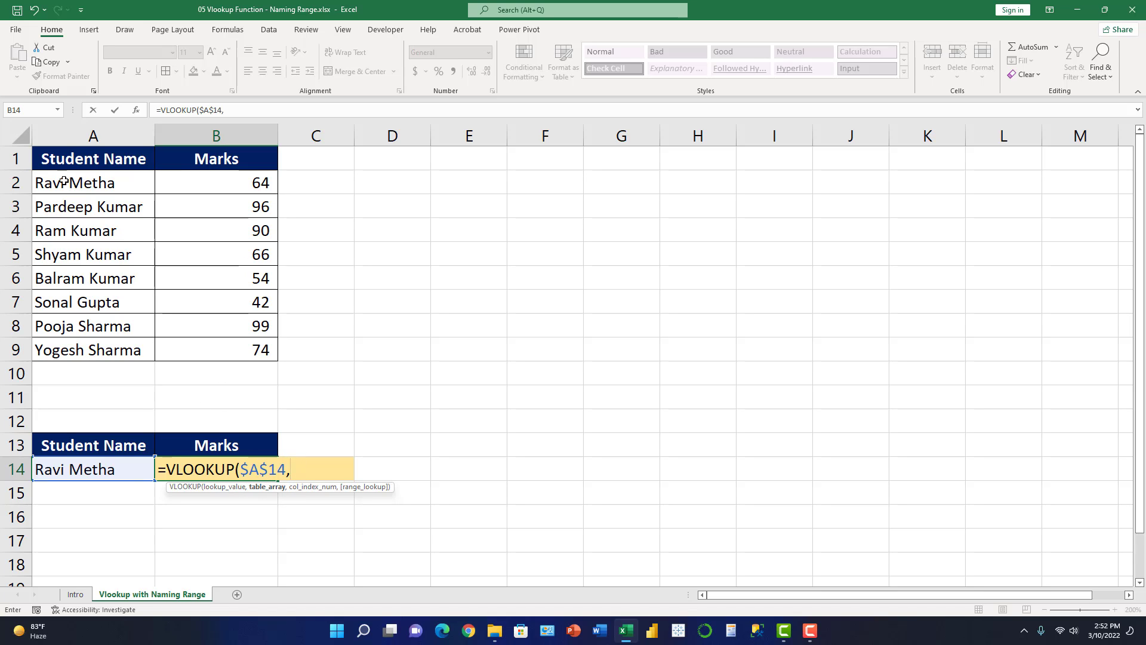
mouse_move(45, 158)
mouse_down()
mouse_move(127, 360)
mouse_move(215, 354)
mouse_up()
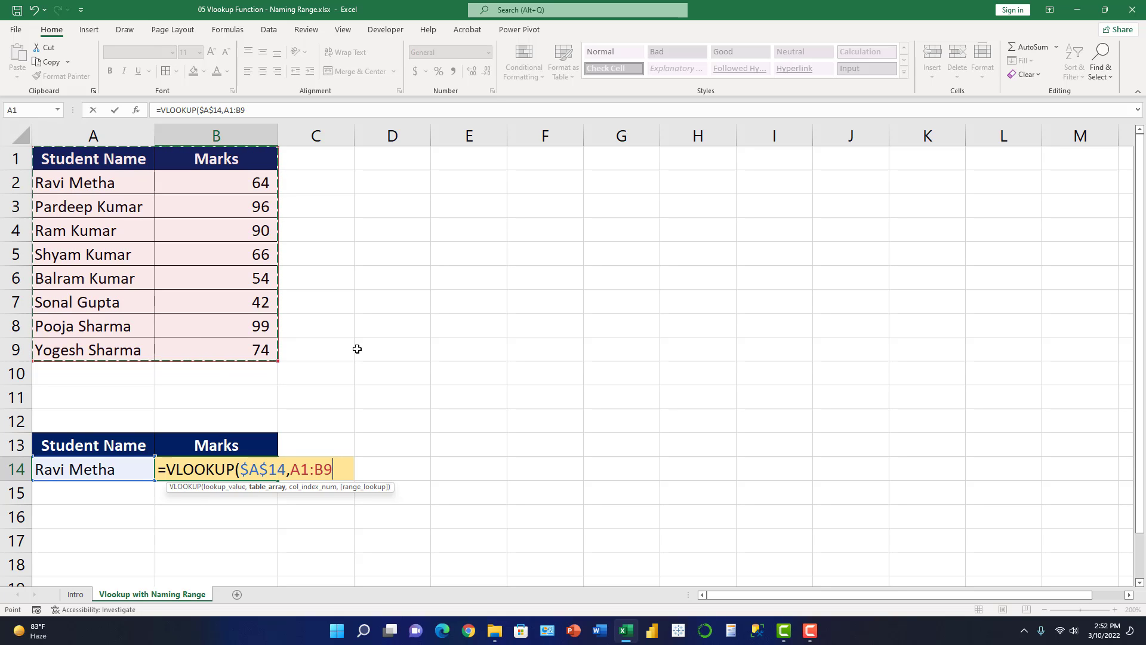
key(F4)
text($B$9,)
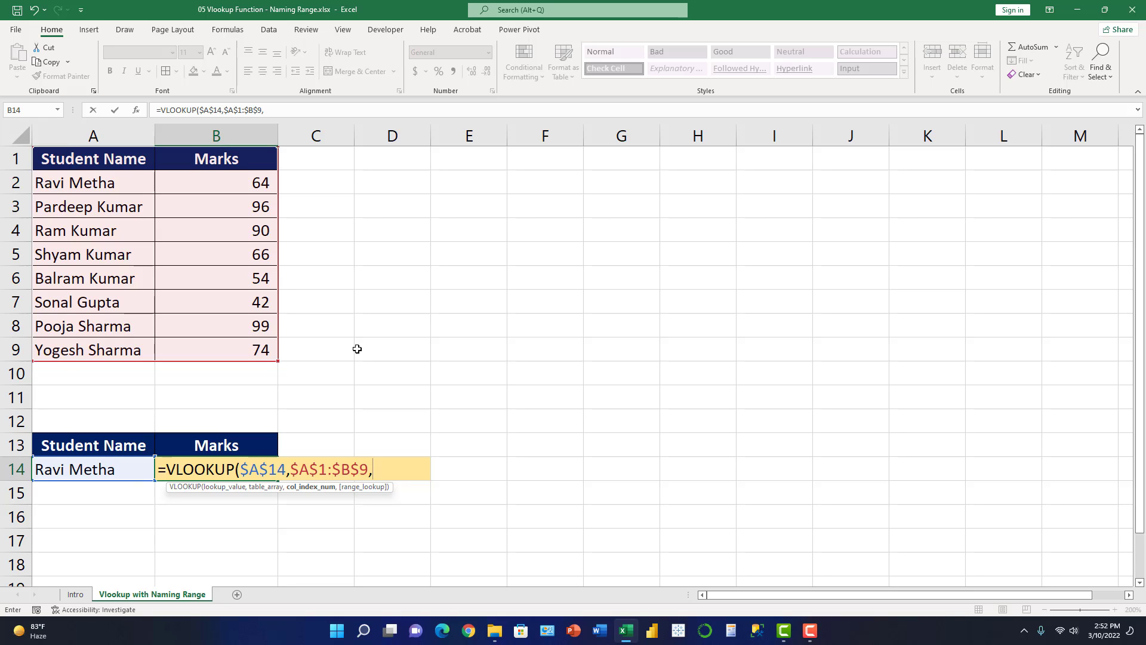
text(2,)
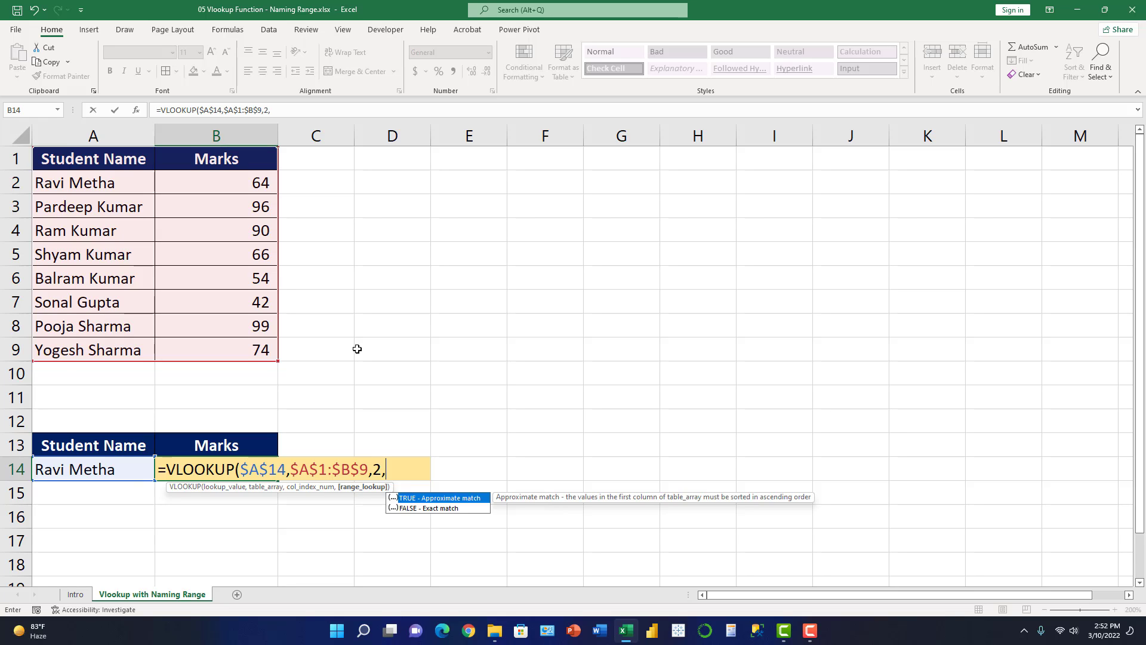
key(Down)
key(Tab)
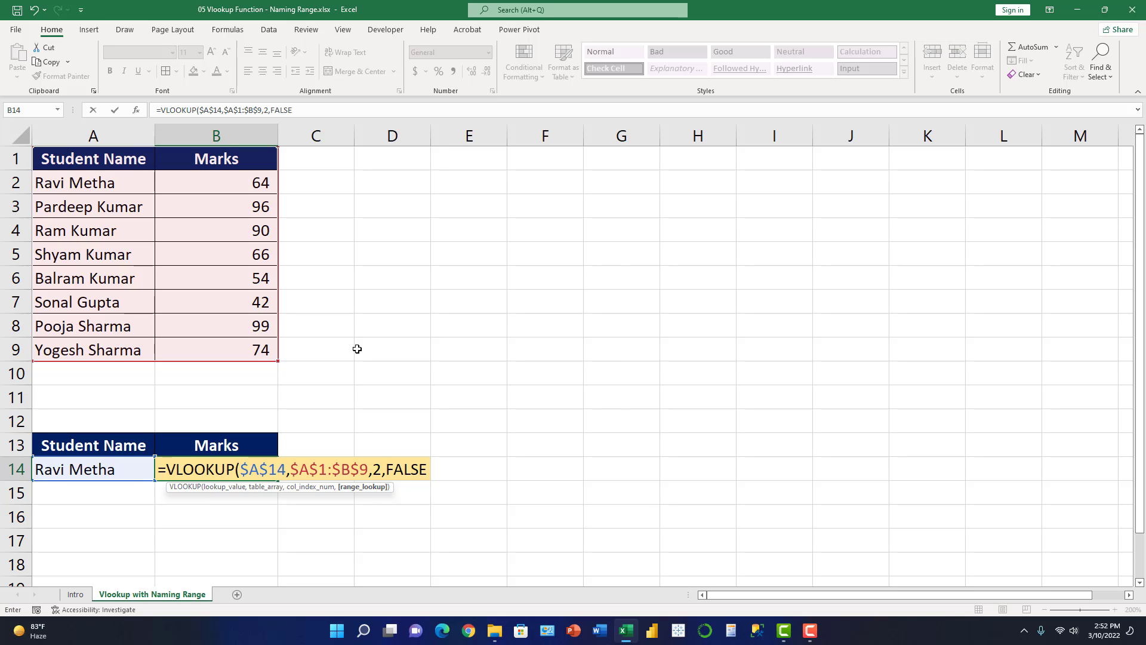
text())
key(Return)
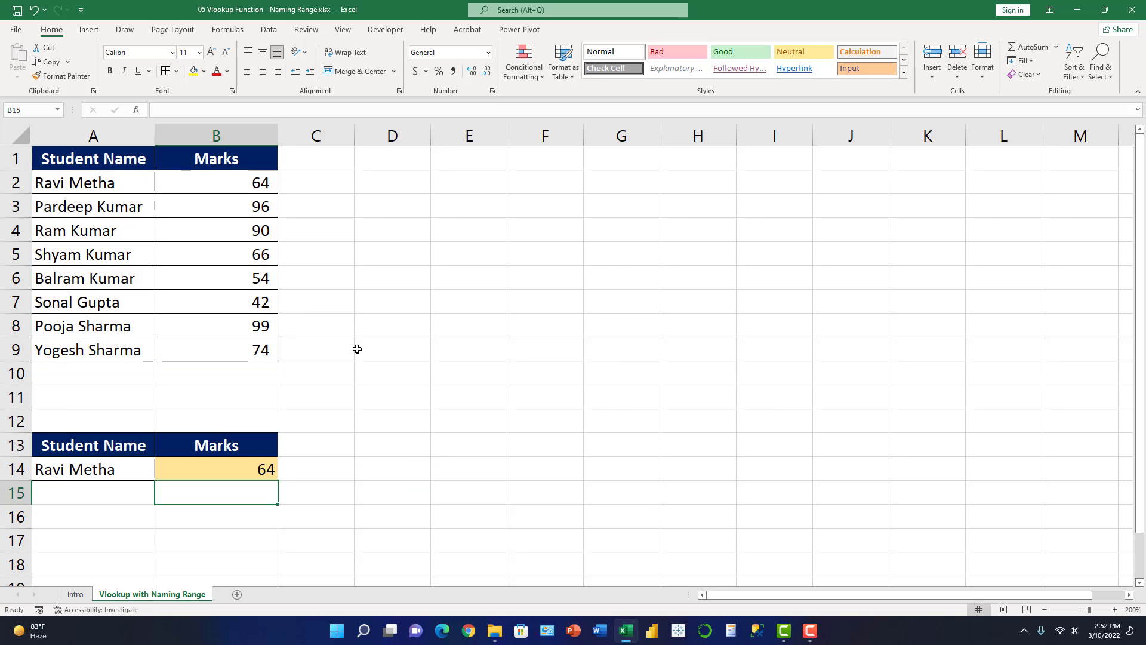
Compare B14's lookup against the name in A14 and the table entry in A2 and B2.
key(Up)
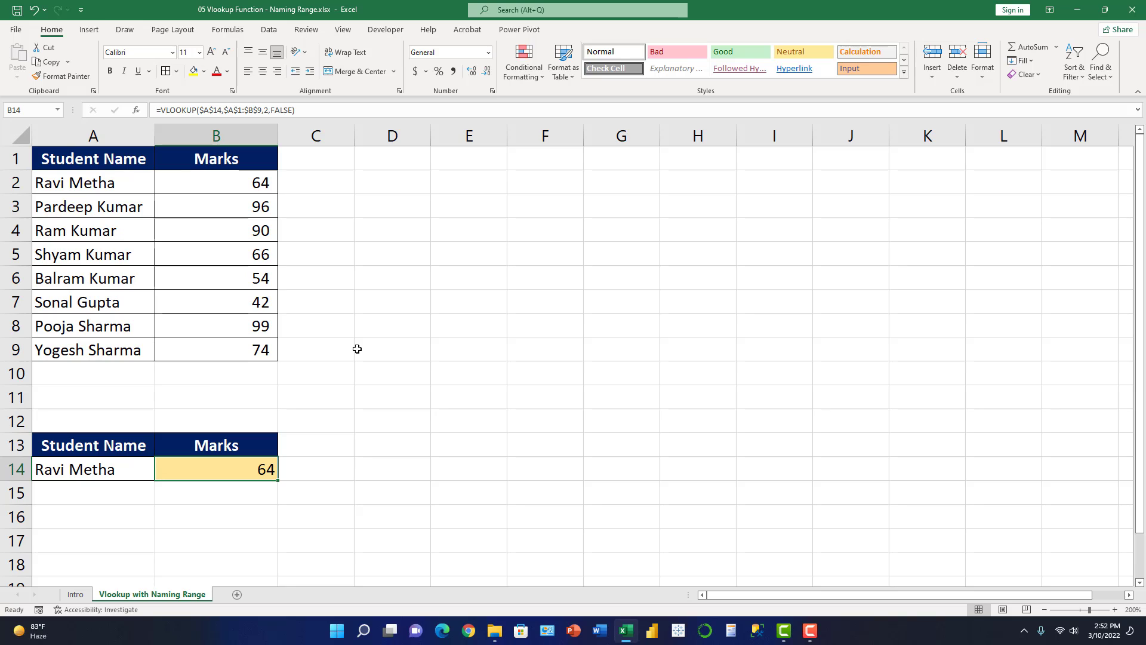
click(82, 471)
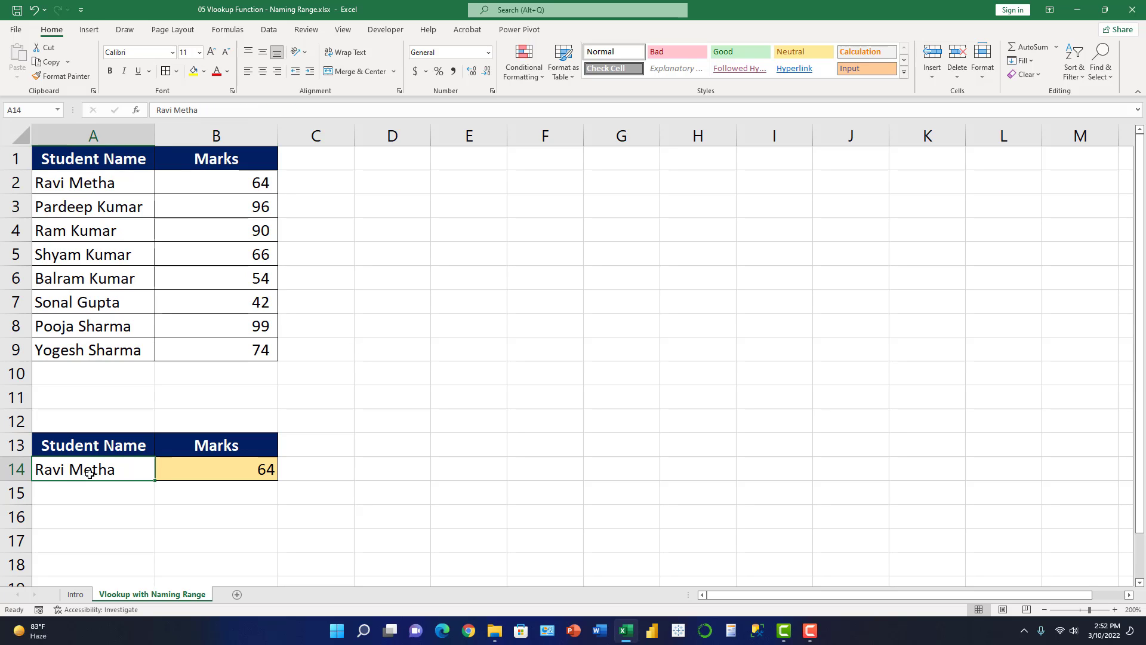
click(244, 474)
click(60, 178)
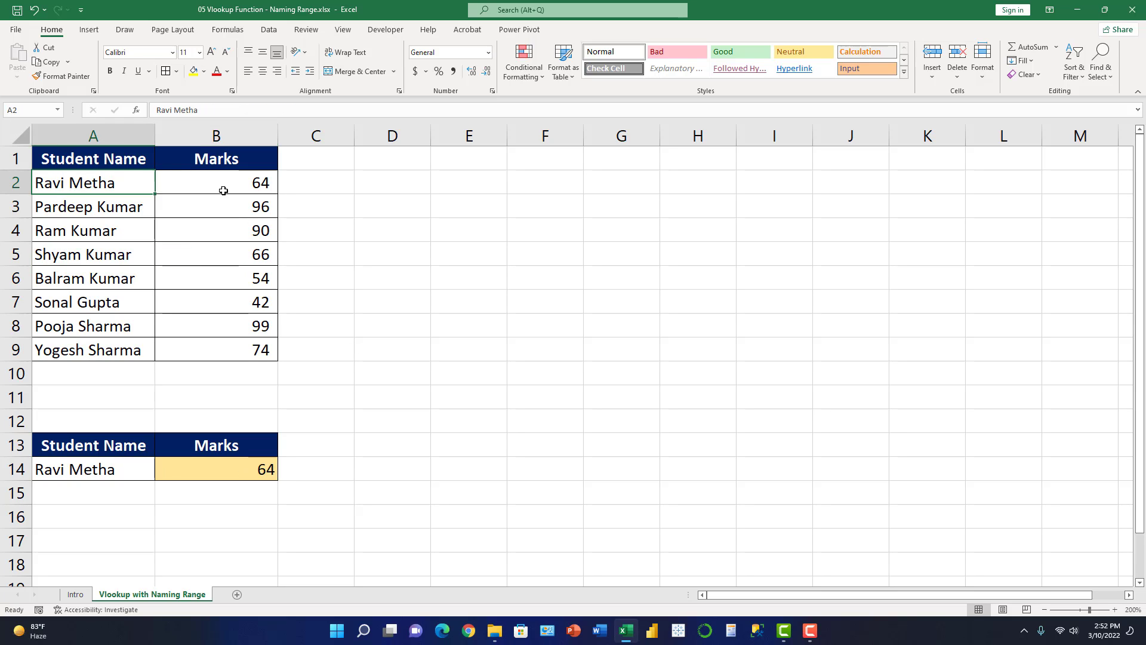
click(238, 188)
click(211, 468)
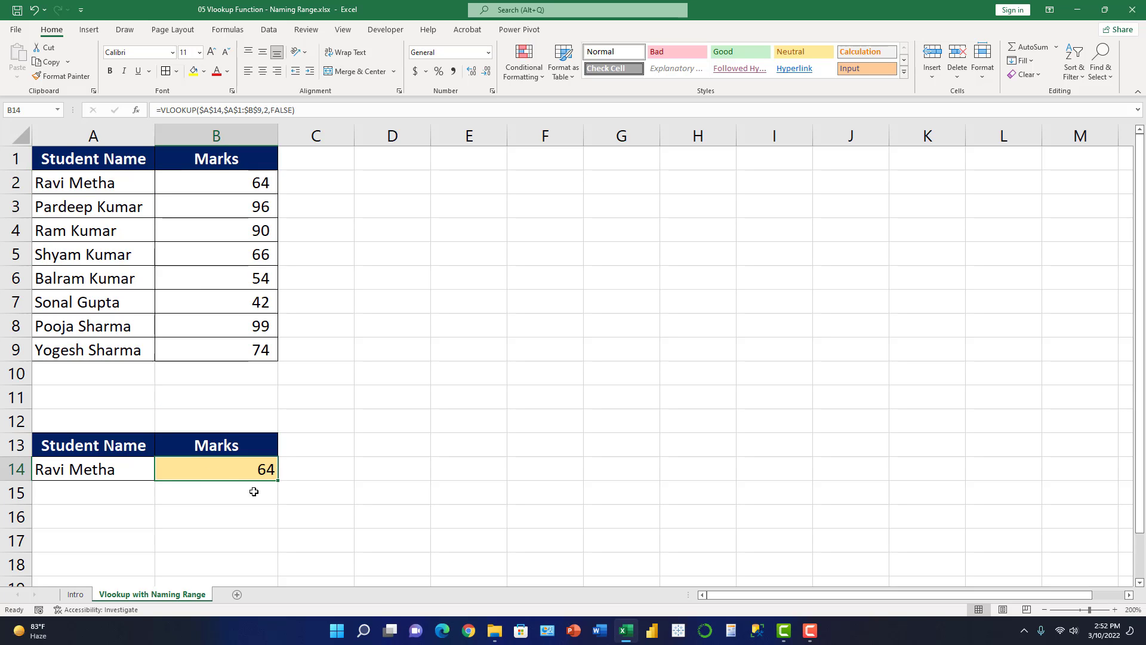
Inspect the $A$1:$B$9 reference in B14's formula, confirm it unchanged, then delete it.
double_click(247, 469)
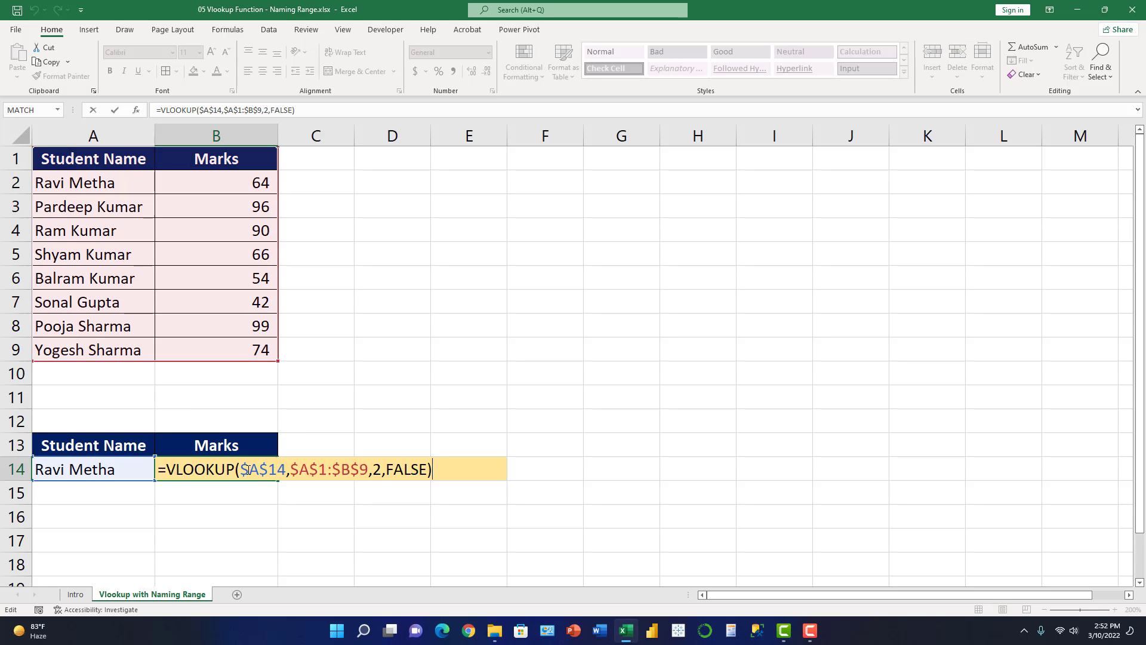
drag(290, 469, 330, 469)
key(shift+Right)
key(shift+Right)
key(shift+Right)
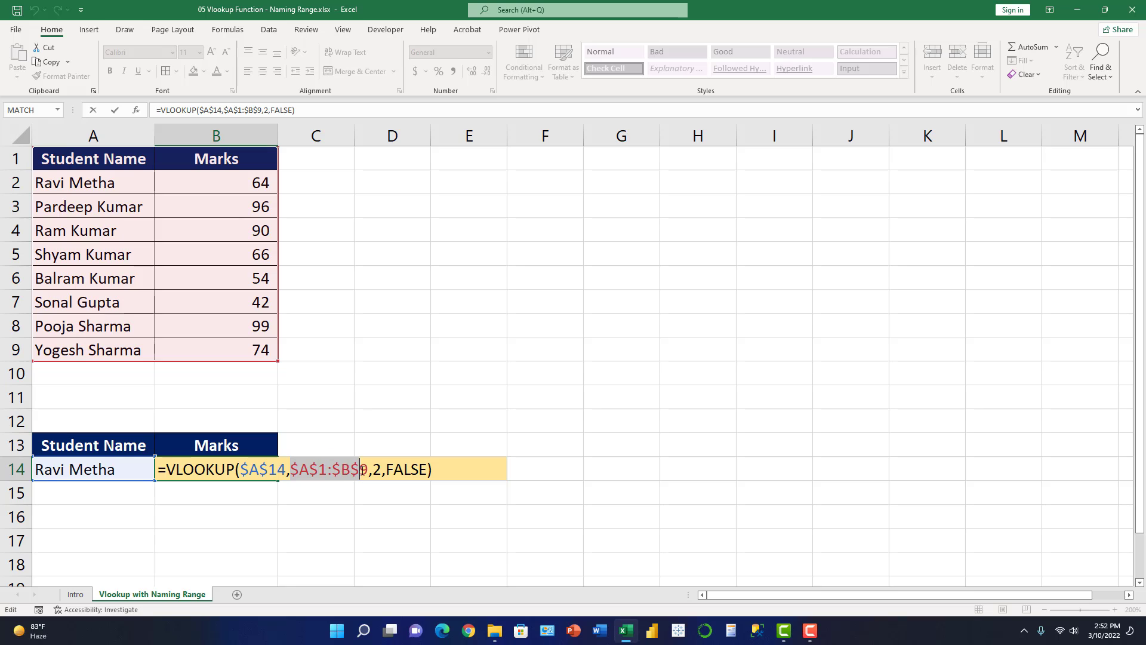
key(shift+Right)
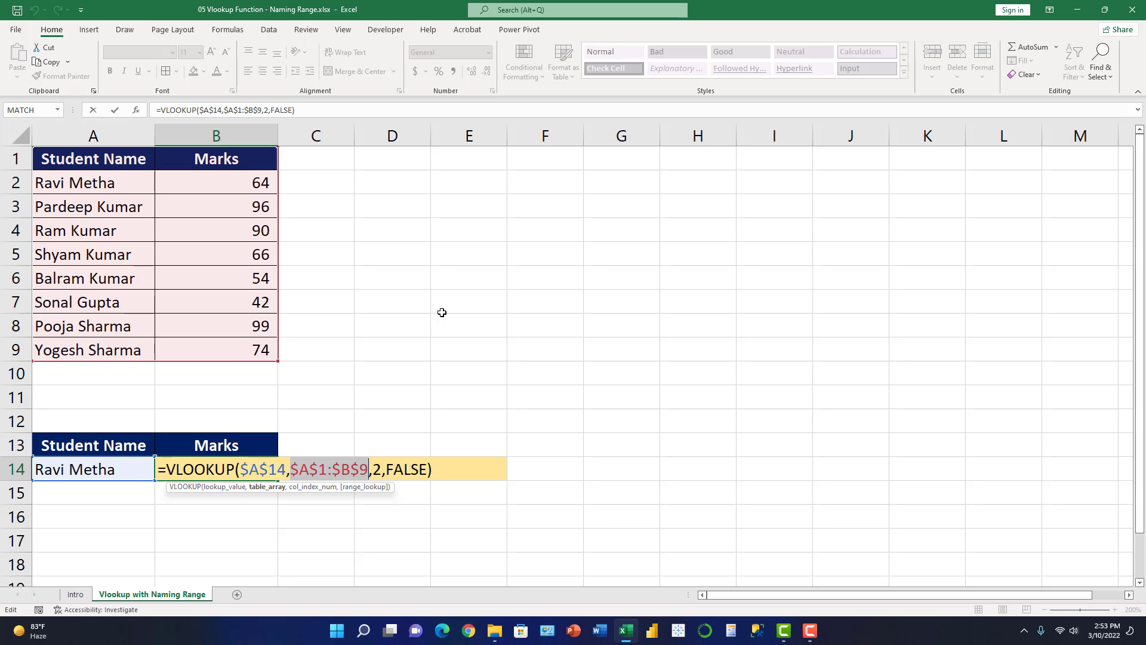
key(ctrl+Return)
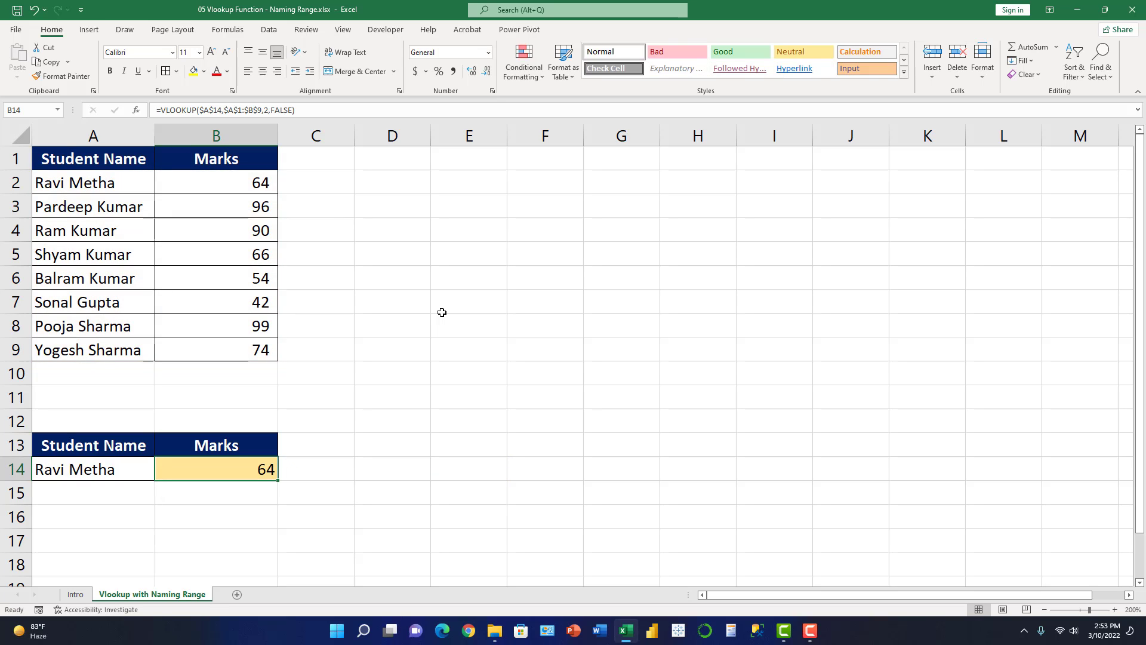
key(Delete)
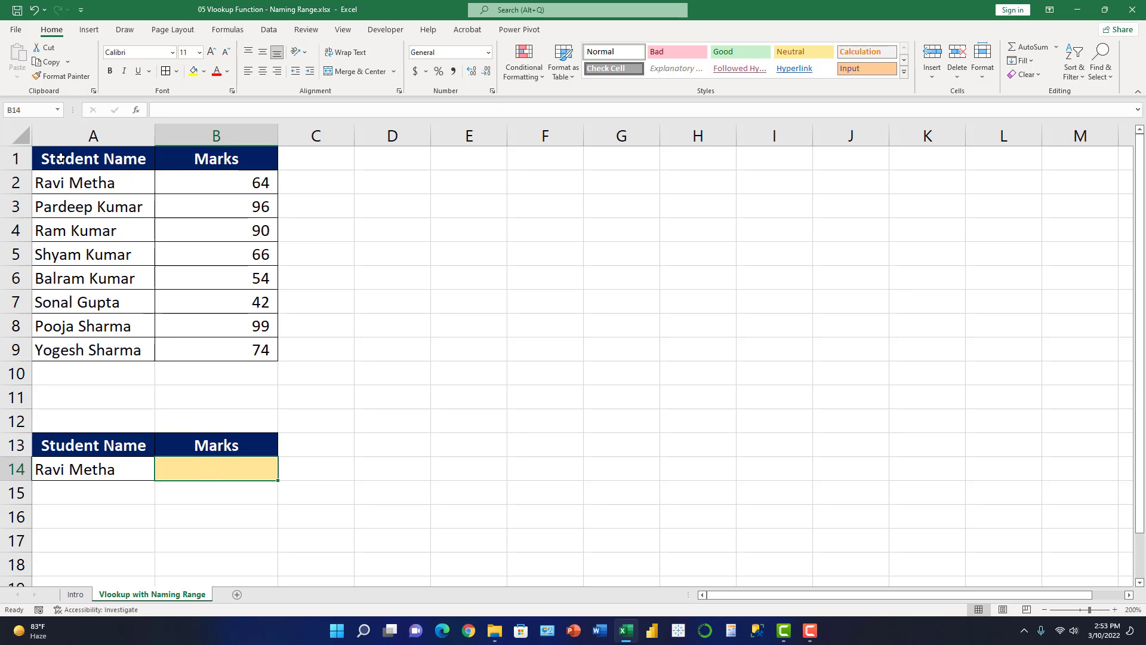
Name the selected range A1:B9 'data' through the Name Box.
drag(61, 159, 219, 350)
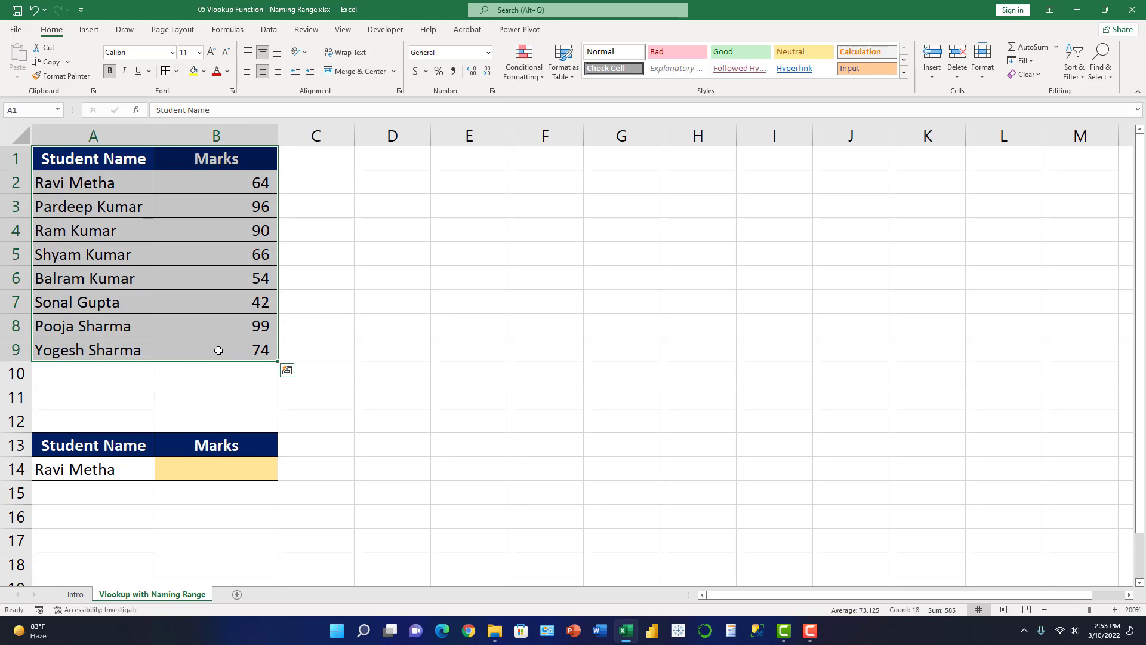
click(29, 112)
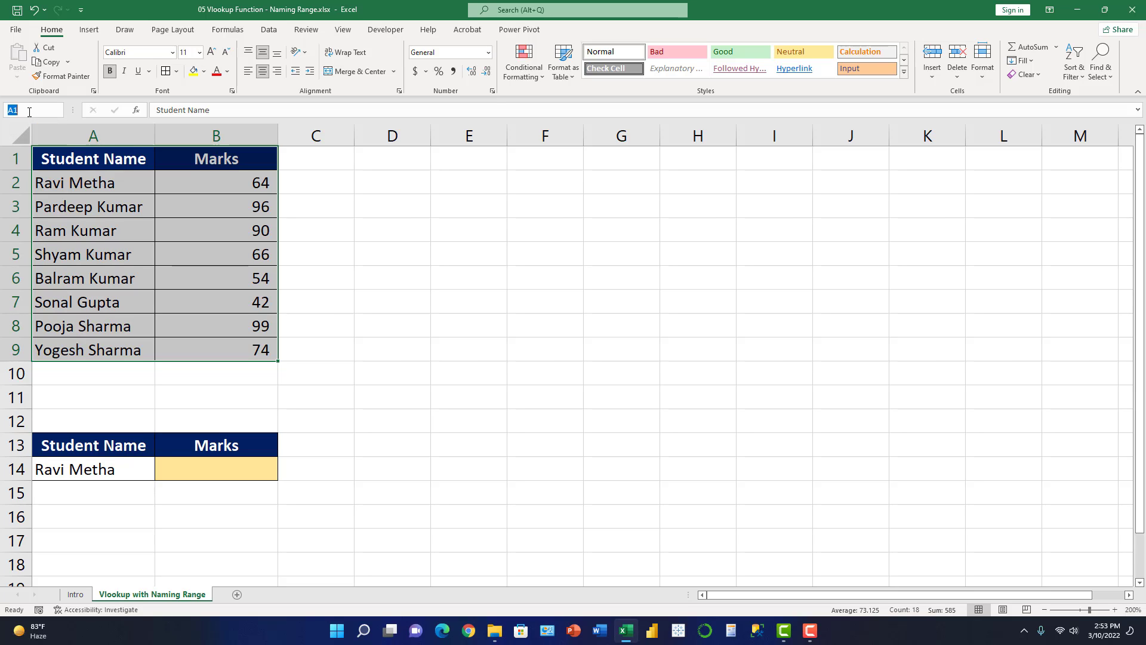
key(BackSpace)
text(data)
key(Return)
Start a VLOOKUP in B14 using absolute $A$14 as lookup value and the named range data.
click(170, 472)
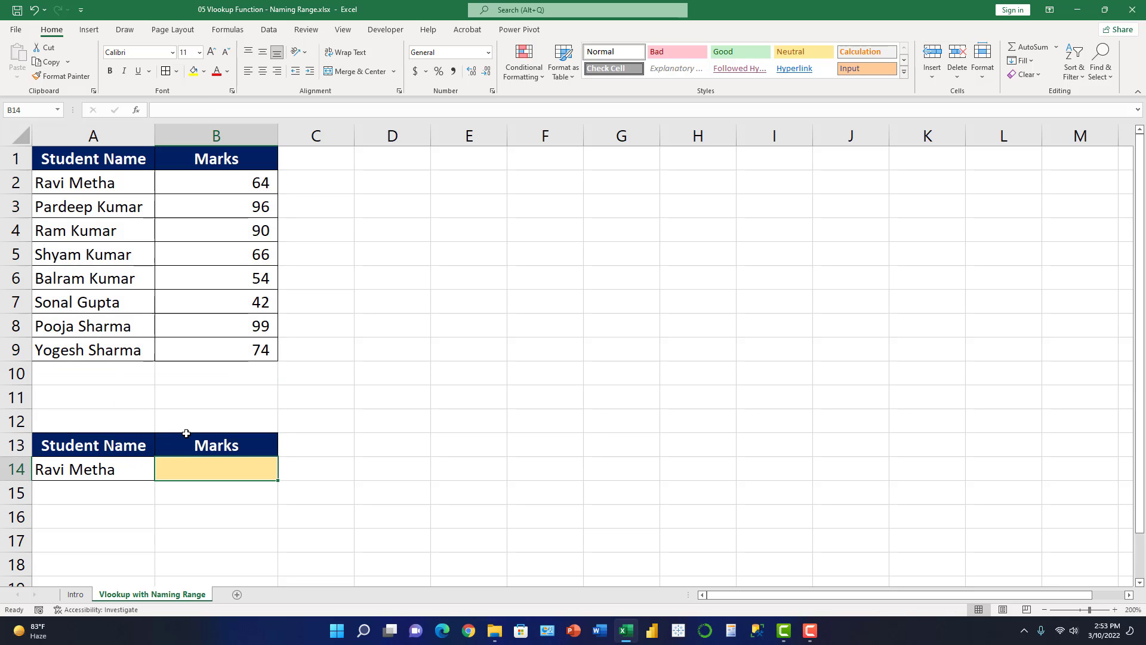
text(=vlo)
key(Tab)
key(Left)
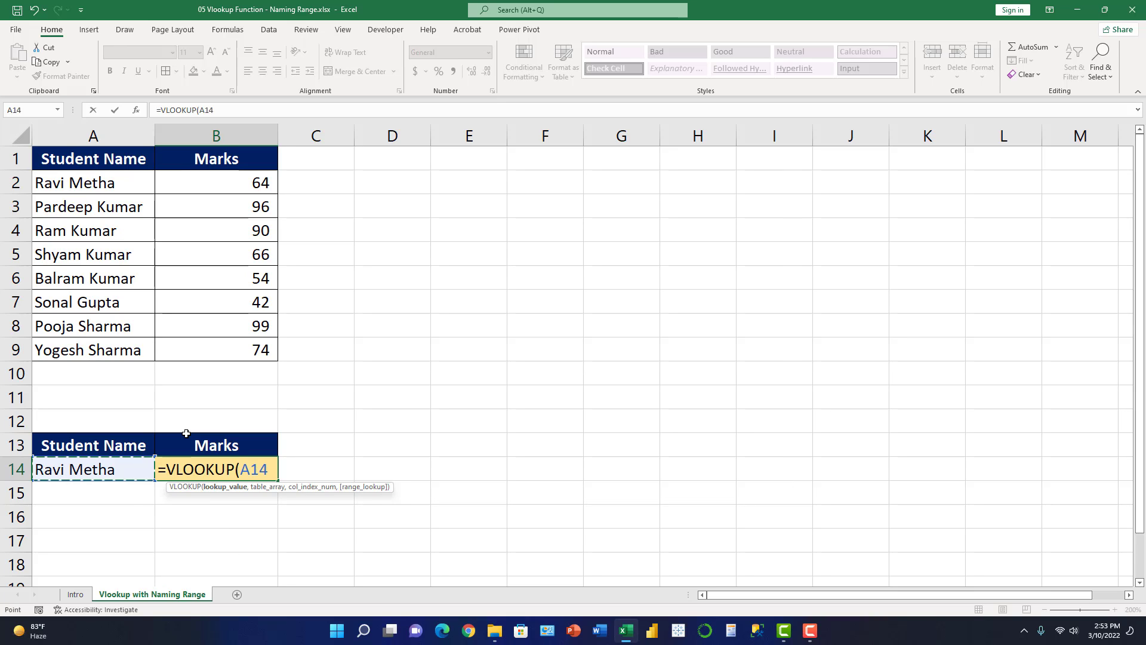
key(F4)
text($A$14,)
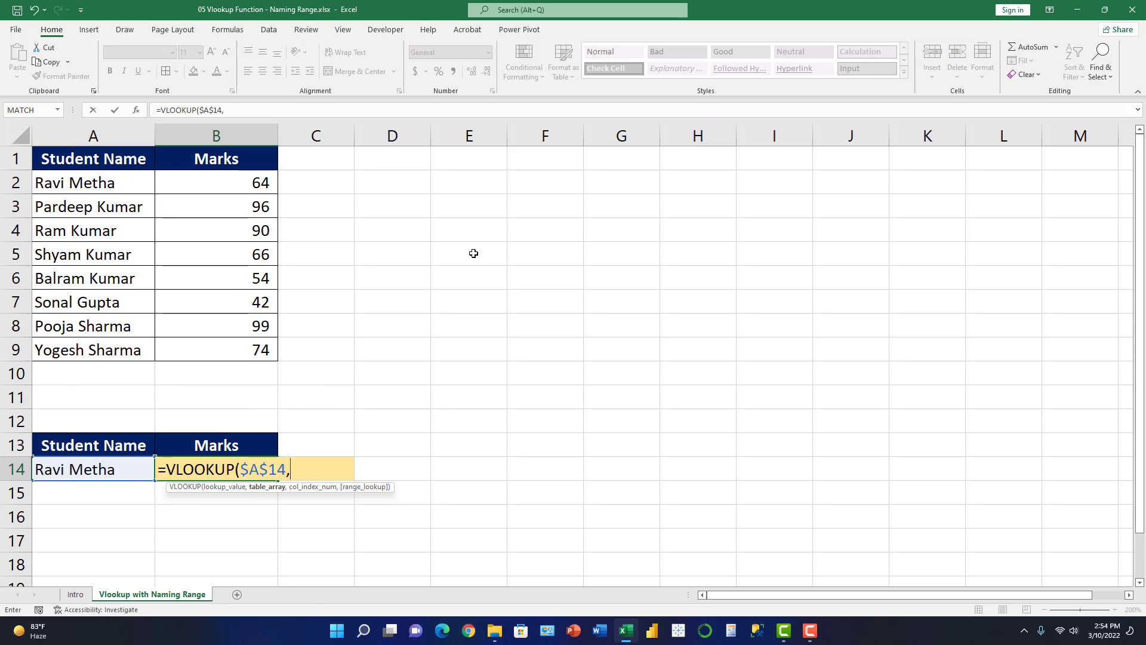
text(dta)
key(BackSpace)
key(BackSpace)
text(a)
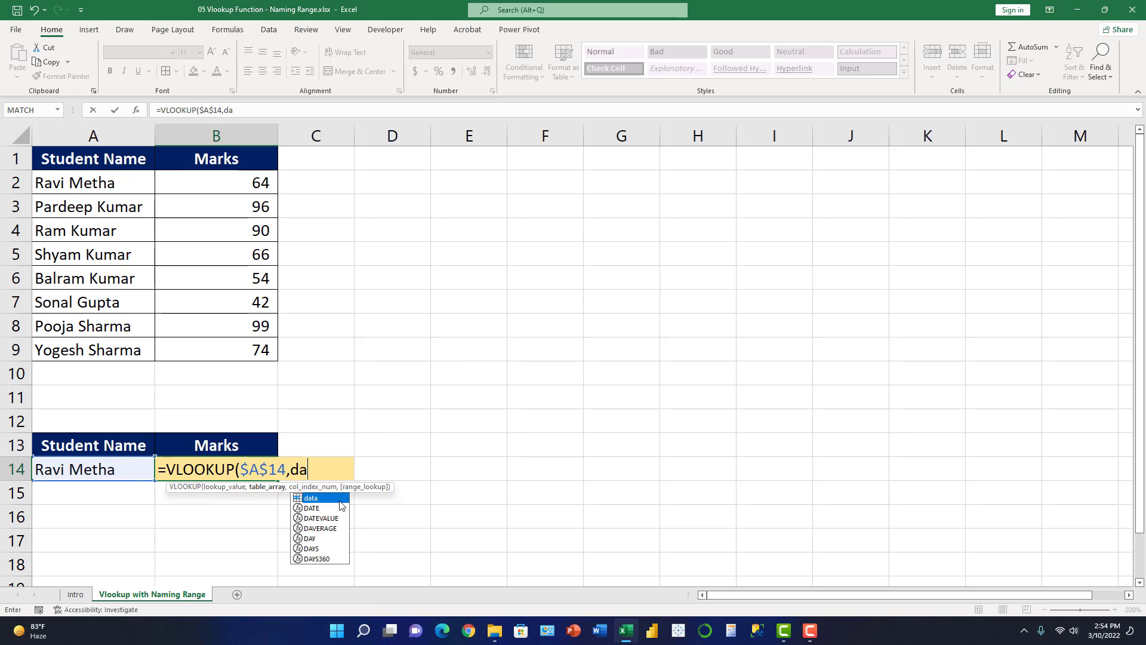
double_click(306, 500)
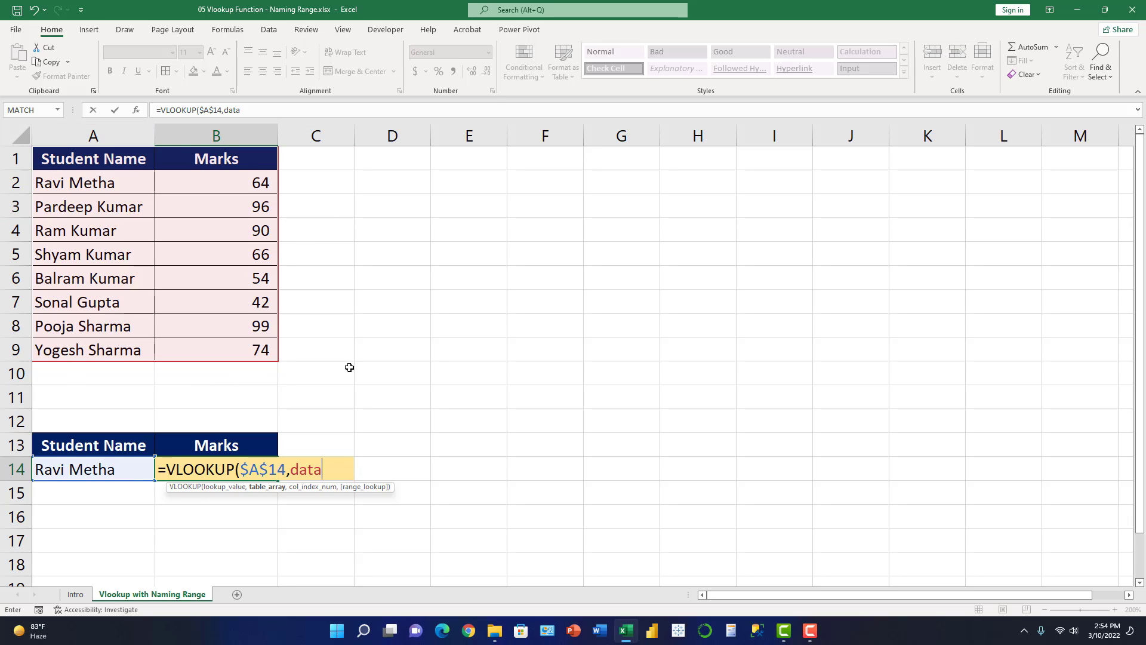
Finish the formula with column 2 and FALSE, giving =VLOOKUP($A$14,data,2,FALSE).
text(,)
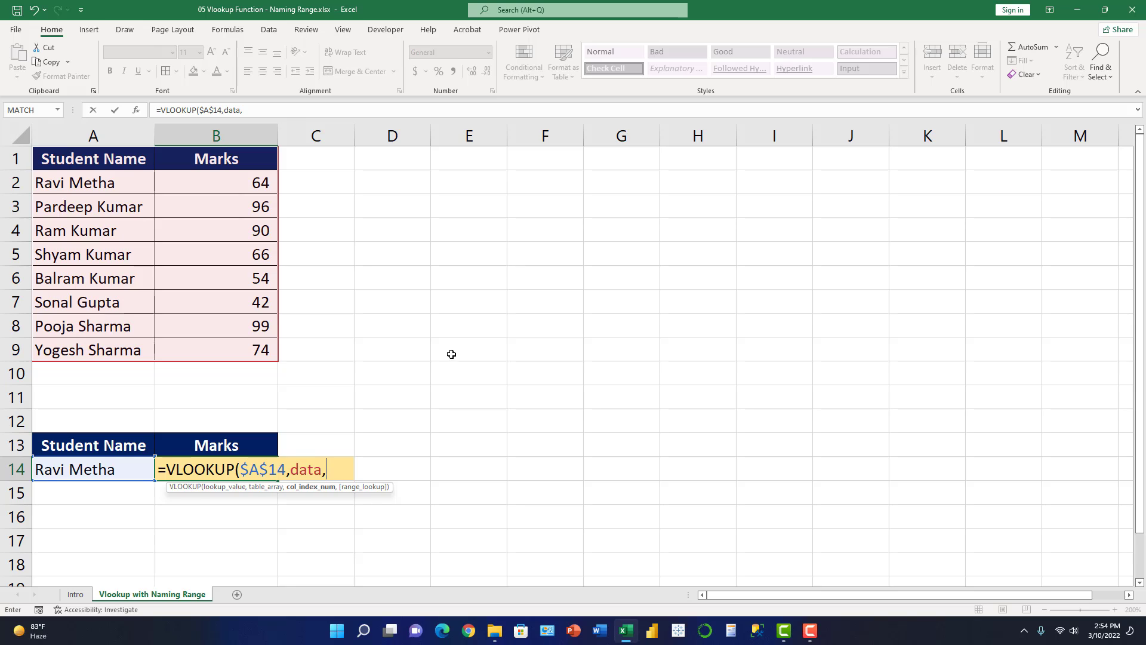
text(2)
text(,)
key(Down)
key(Tab)
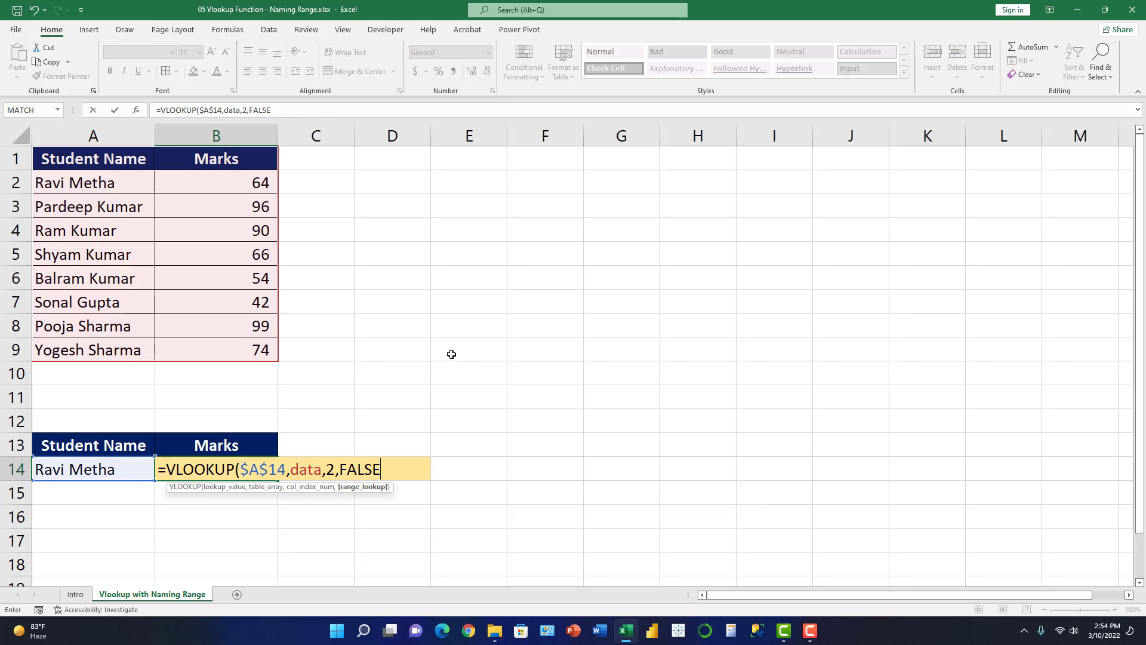
text())
key(Return)
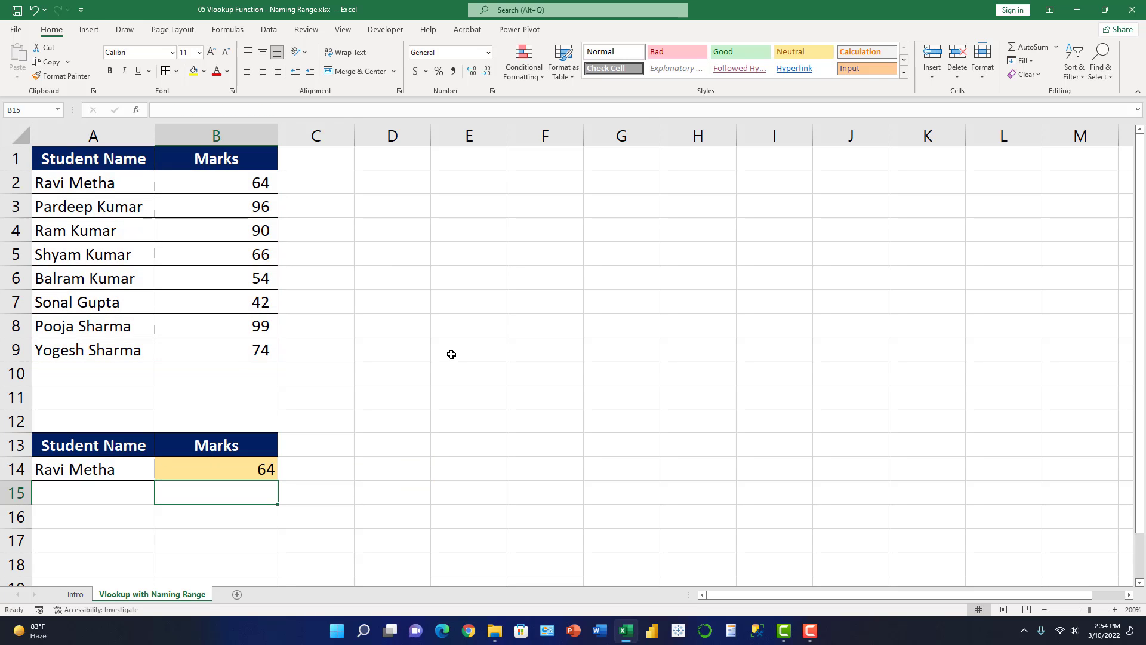
click(182, 469)
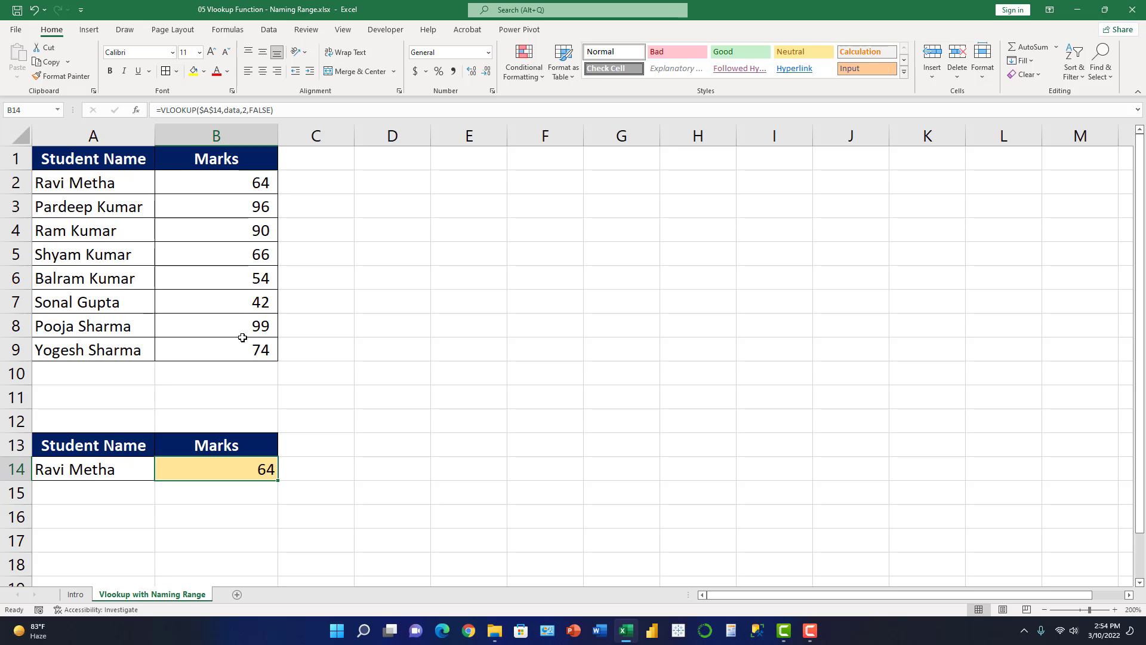
key(F2)
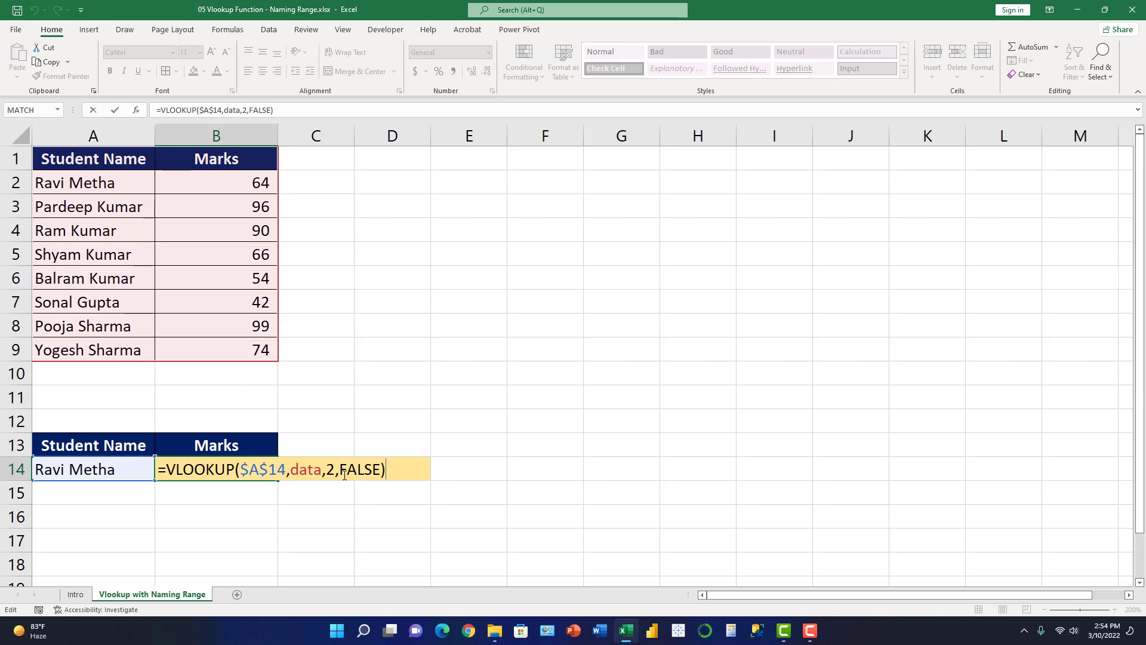